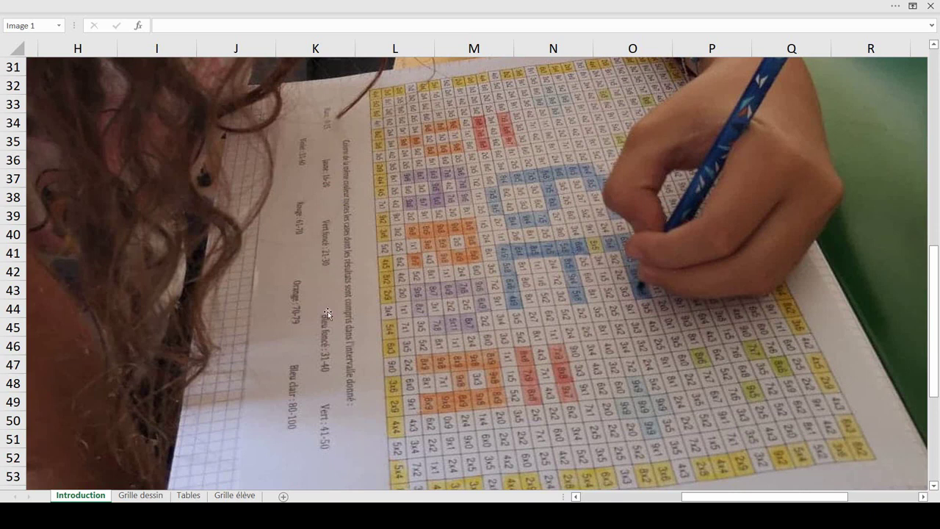
# Switch to the Grille dessin sheet and select the legend's colour numbers in AU4:AU11.
pyautogui.hotkey('ctrl', 'pagedown')
pyautogui.moveTo(706, 98); pyautogui.dragTo(709, 195)
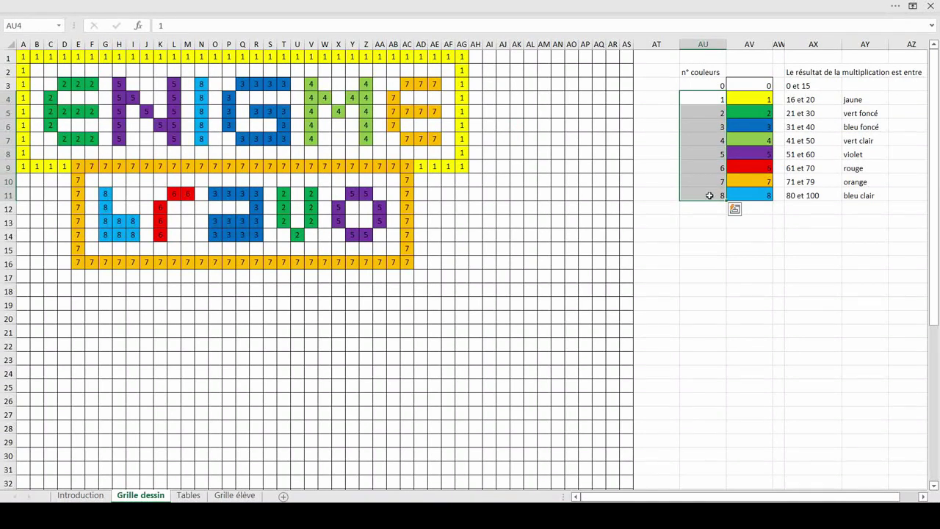
# Enter 2 in cell AK6 to see it turn dark green, then go to the Tables sheet.
pyautogui.click(518, 126)
pyautogui.write('2')
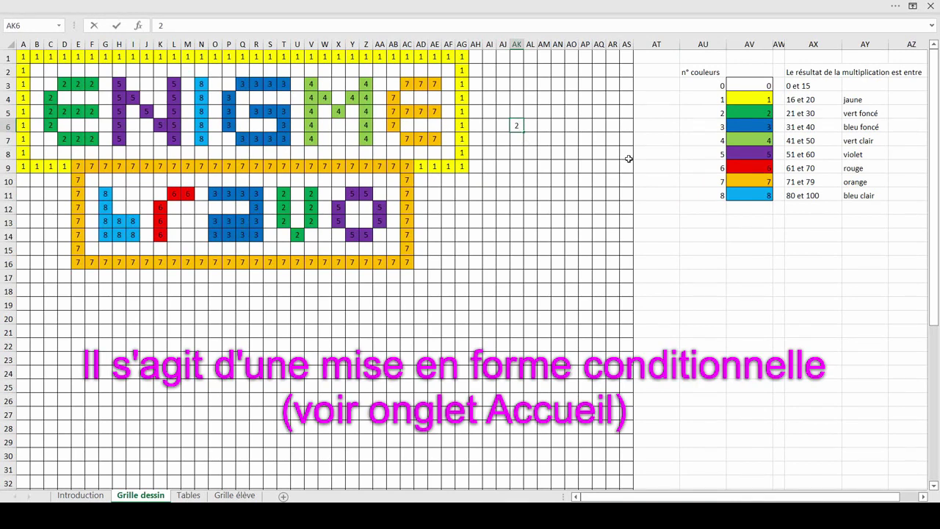
pyautogui.press('Return')
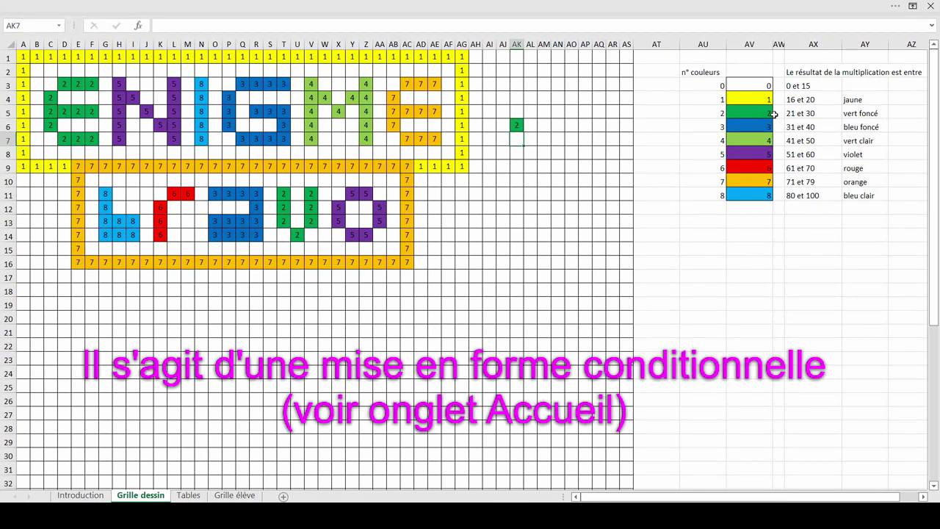
pyautogui.moveTo(703, 86); pyautogui.dragTo(706, 196)
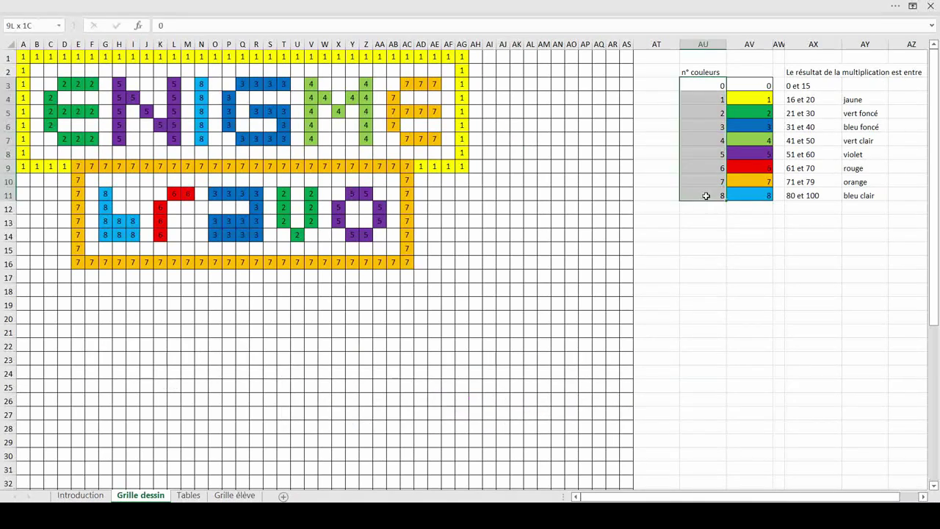
pyautogui.click(186, 496)
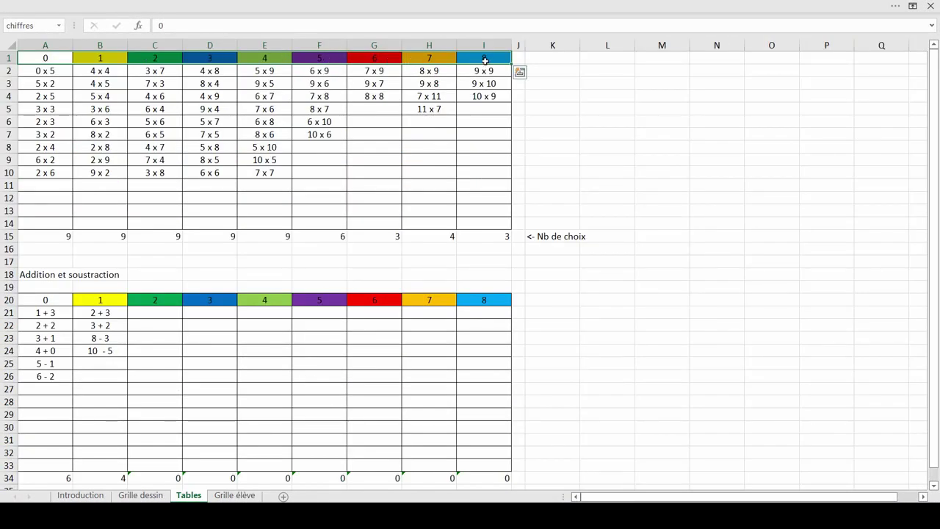
# Review the colour 0 list A2:A14, then enter '1 x 7' in cell A11.
pyautogui.click(45, 73)
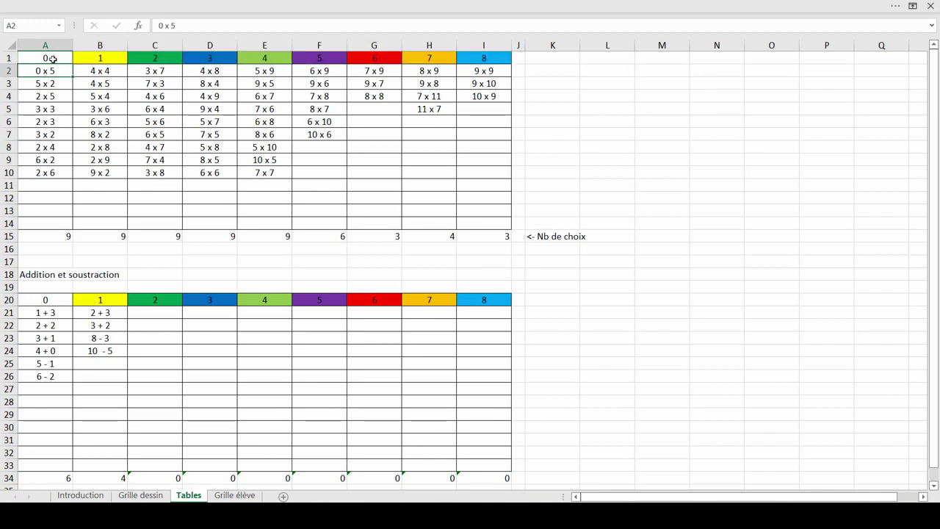
pyautogui.click(53, 58)
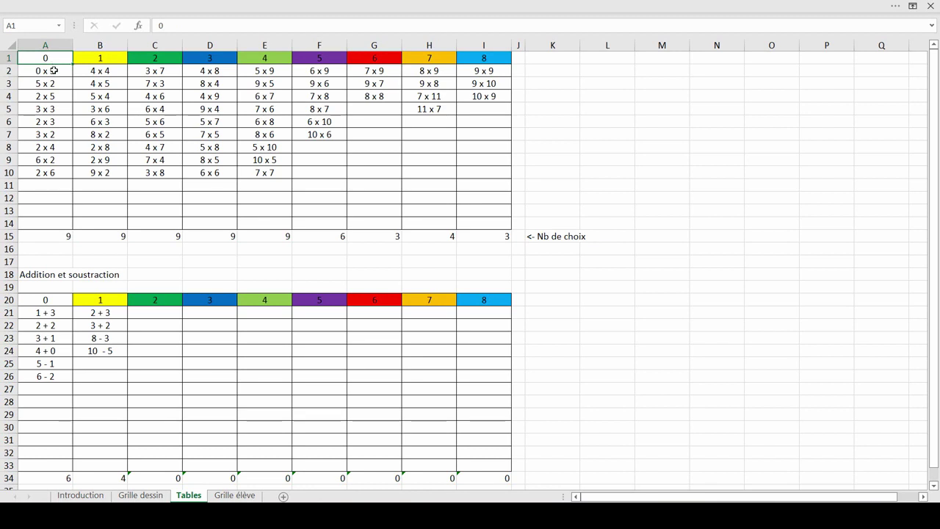
pyautogui.moveTo(53, 70); pyautogui.dragTo(50, 220)
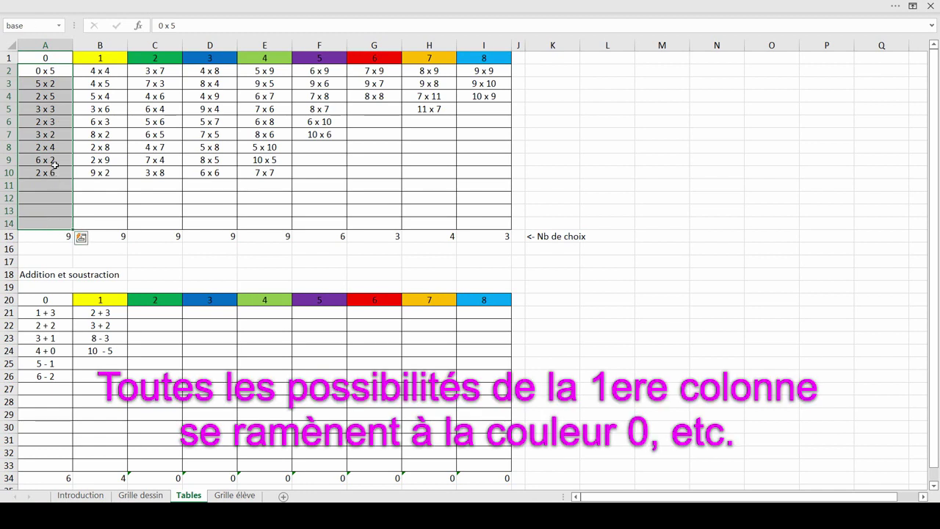
pyautogui.click(53, 163)
pyautogui.click(52, 186)
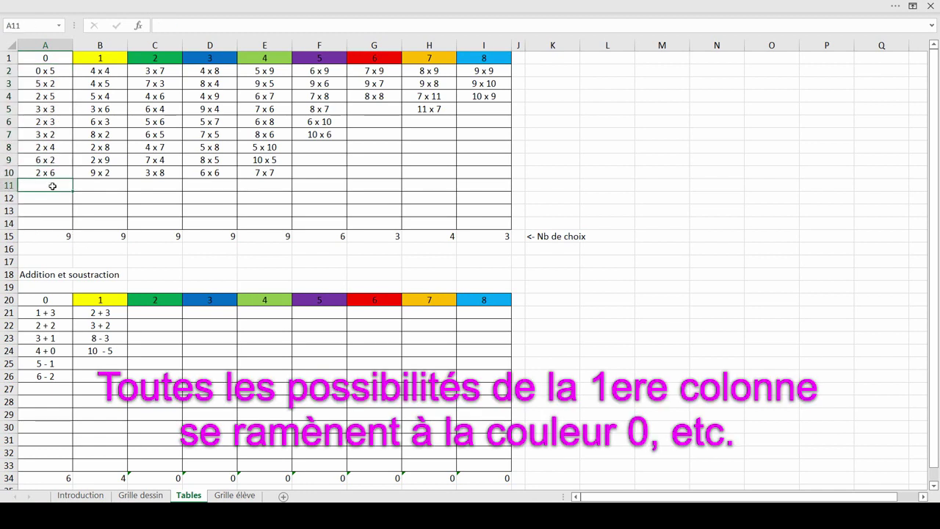
pyautogui.write('1')
pyautogui.write(' x')
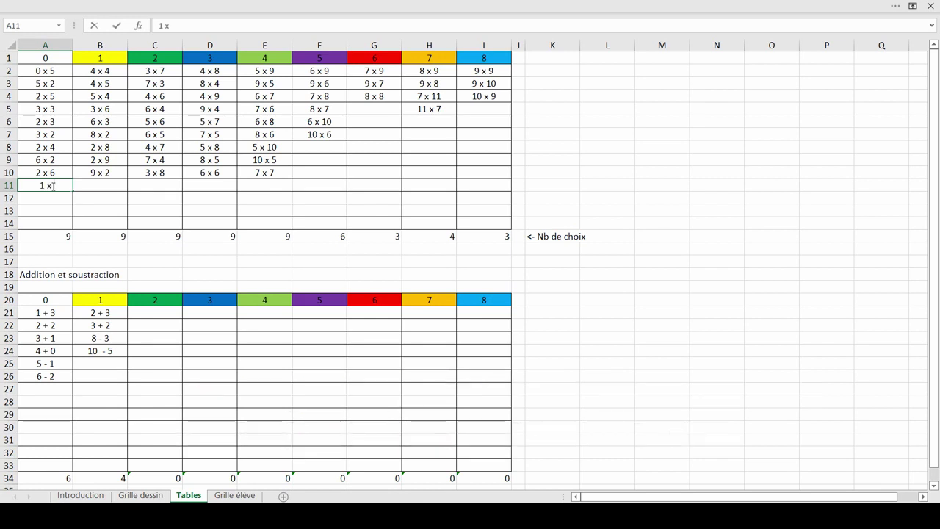
pyautogui.write(' 7')
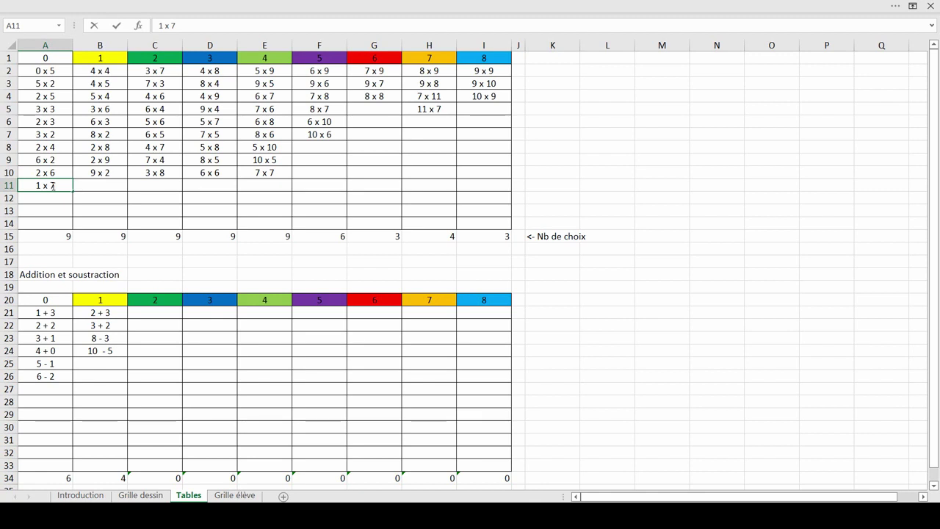
pyautogui.press('Return')
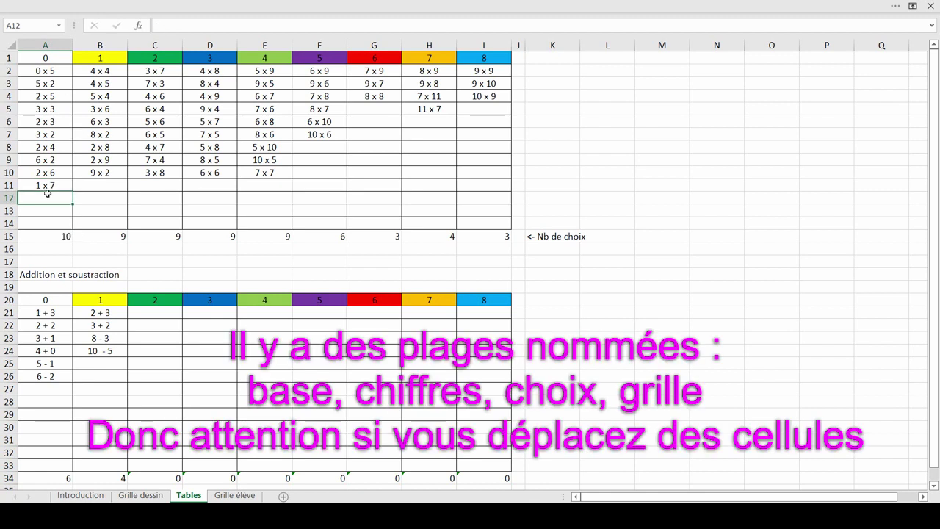
# Check the =NBVAL(A2:A14) count in A15, add '9 x 10' in I5, and go to Grille élève.
pyautogui.click(50, 236)
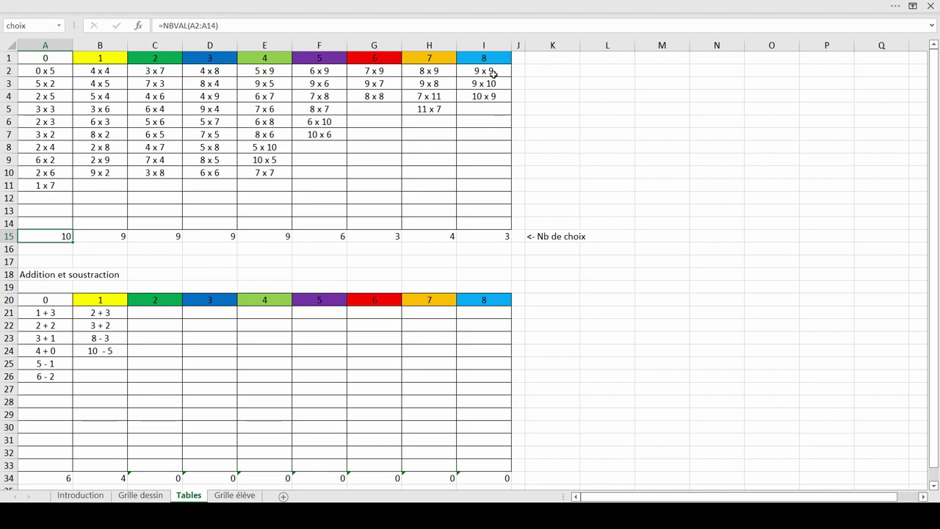
pyautogui.click(491, 112)
pyautogui.write('9 x 10')
pyautogui.press('Return')
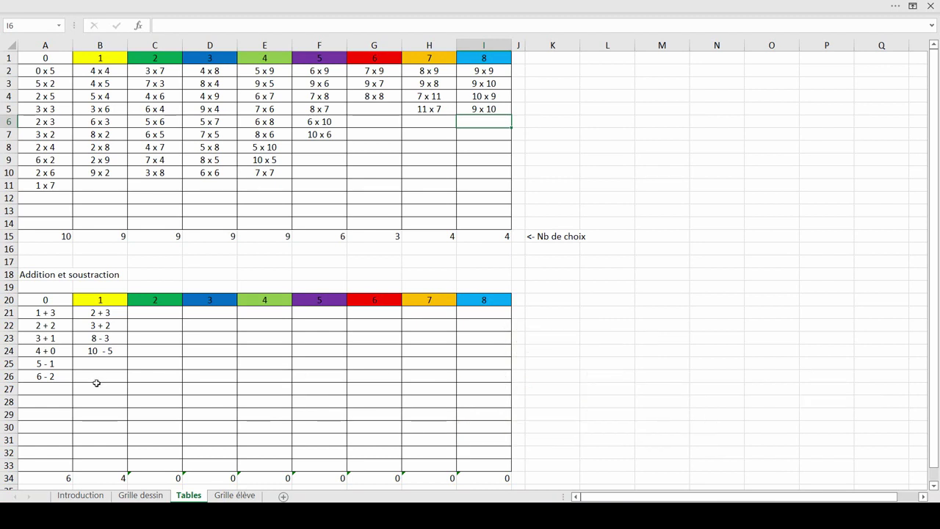
pyautogui.click(231, 496)
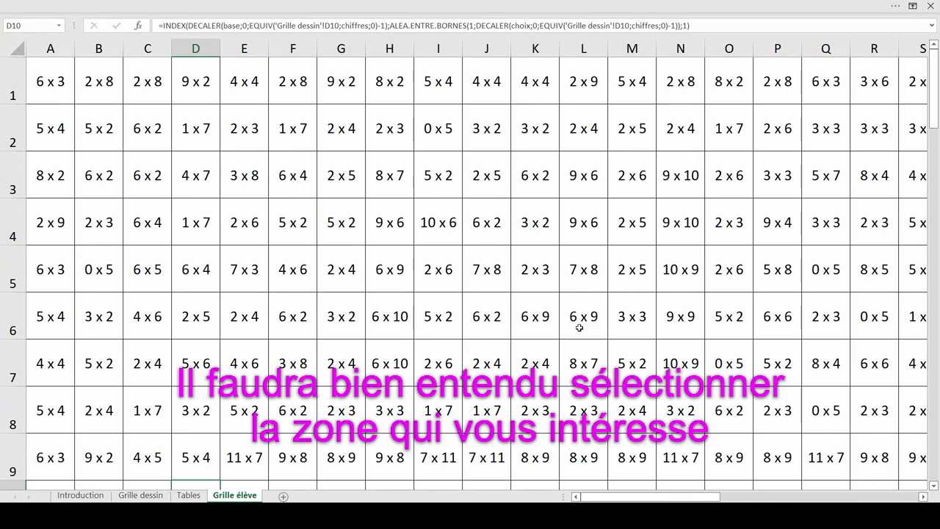
pyautogui.click(140, 497)
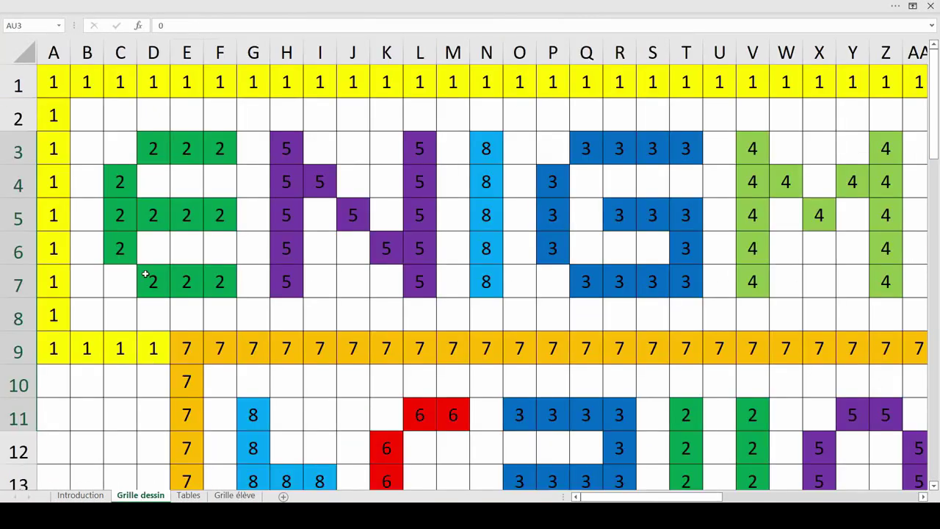
pyautogui.click(487, 53)
pyautogui.keyDown('ctrl'); pyautogui.click(30, 161); pyautogui.keyUp('ctrl')
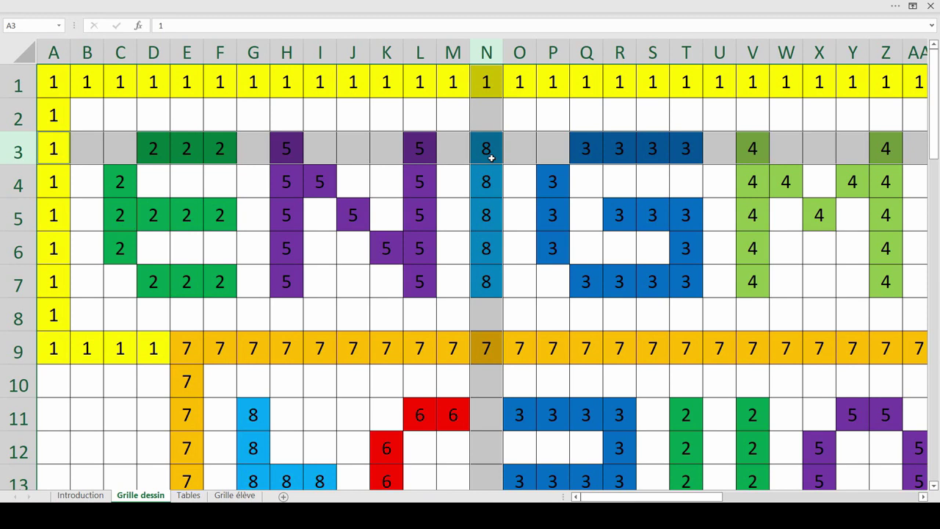
pyautogui.click(236, 495)
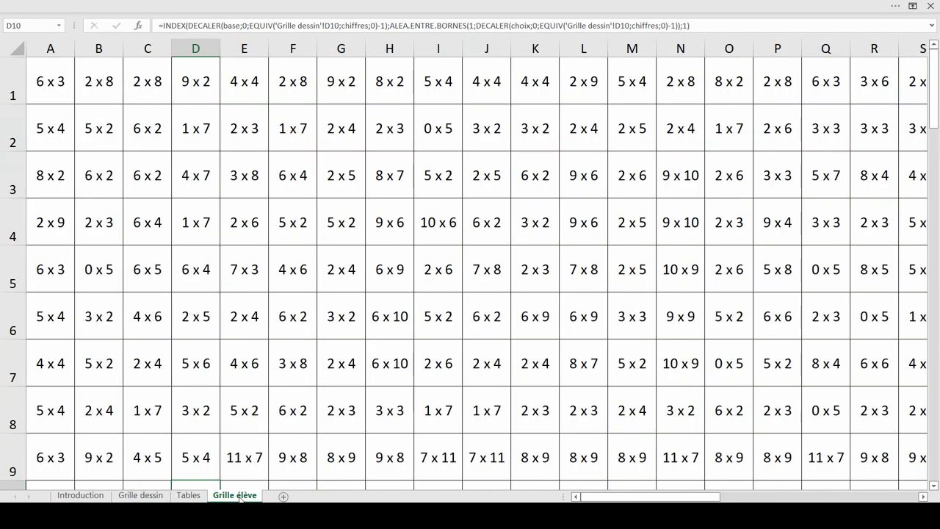
pyautogui.click(17, 184)
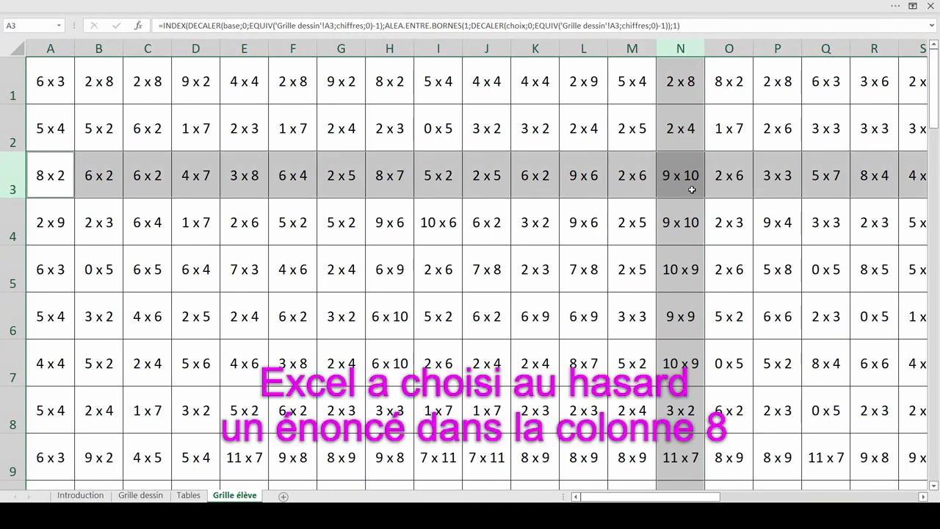
pyautogui.hotkey('ctrl', 'pageup')
pyautogui.hotkey('ctrl', 'pageup')
pyautogui.click(88, 118)
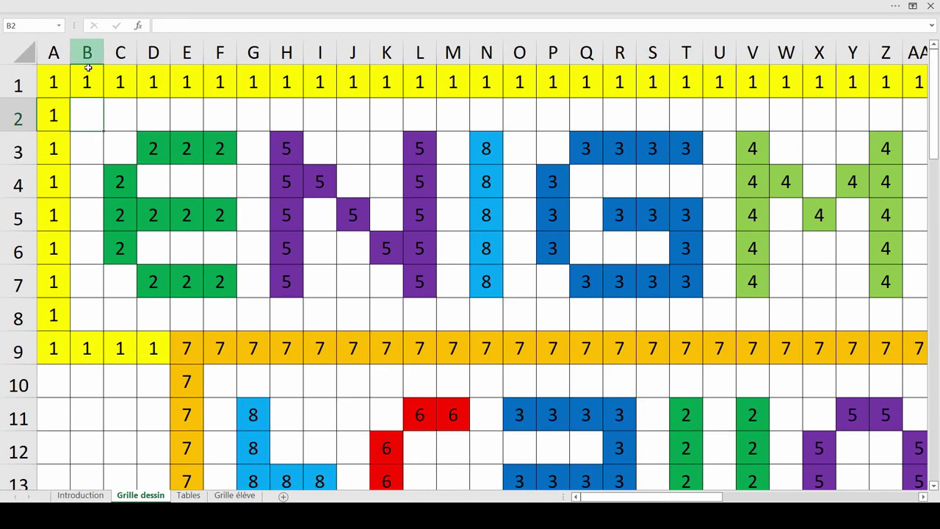
# Re-confirm the A1 and A2 formulas on Grille élève to redraw the random products.
pyautogui.click(235, 496)
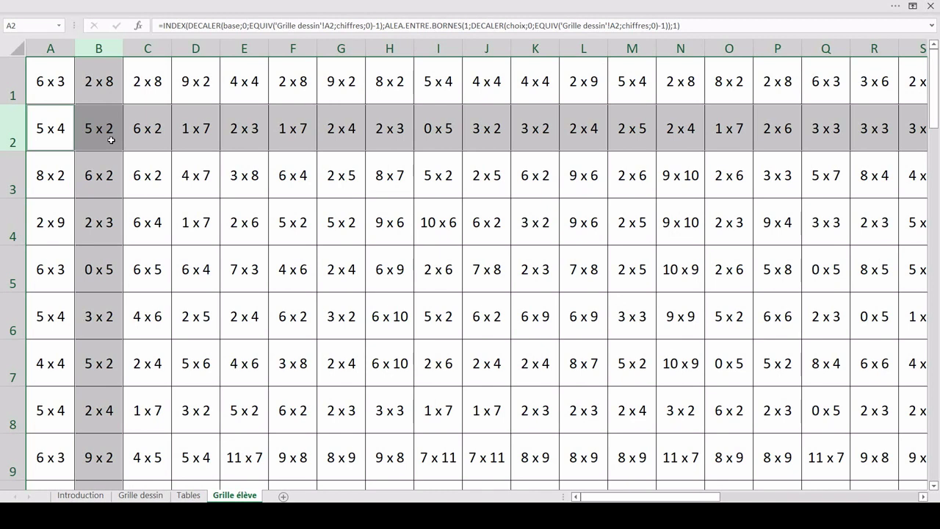
pyautogui.click(245, 222)
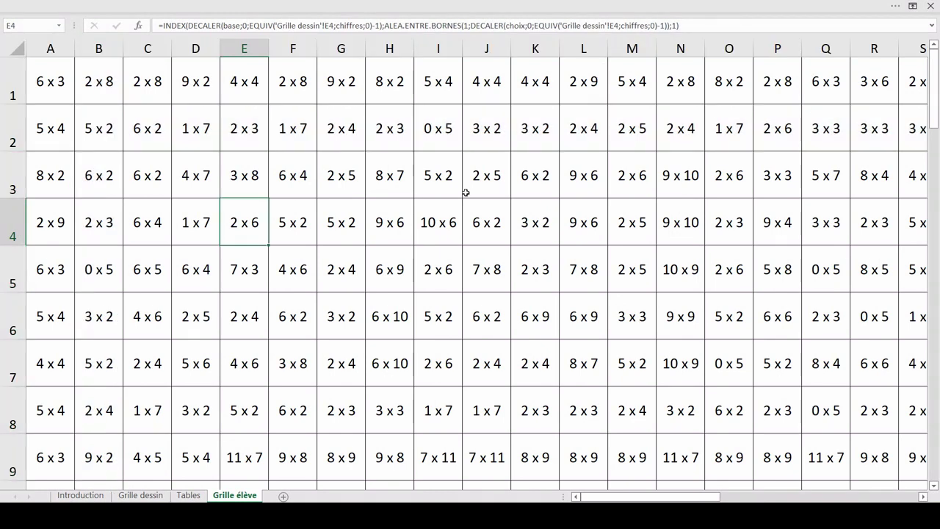
pyautogui.click(52, 87)
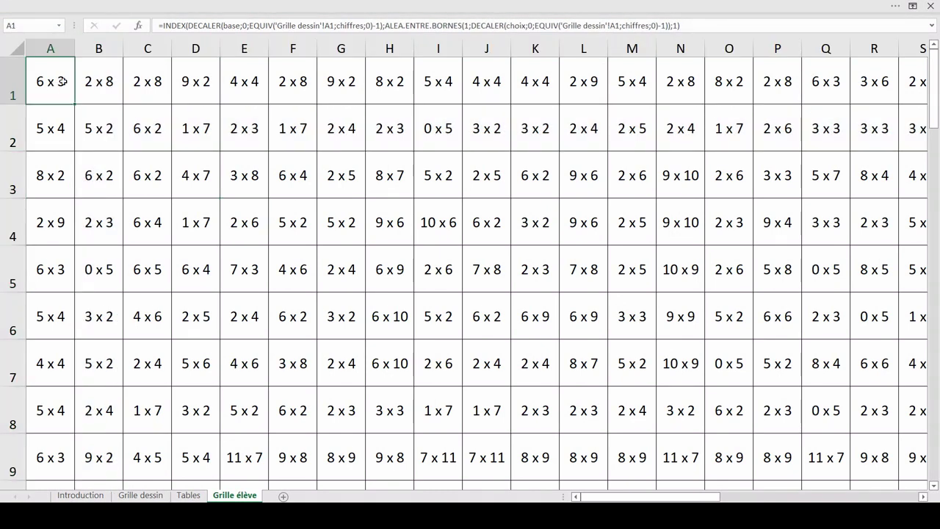
pyautogui.click(686, 25)
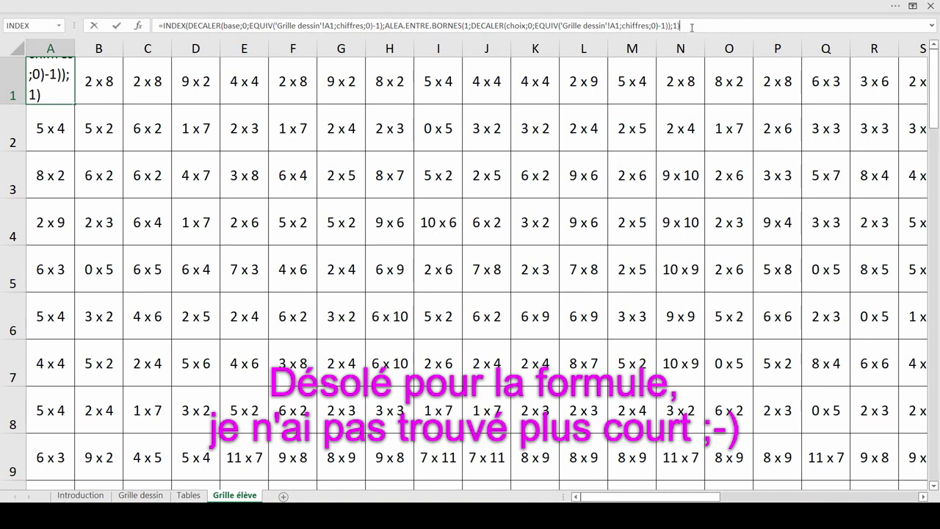
pyautogui.press('Return')
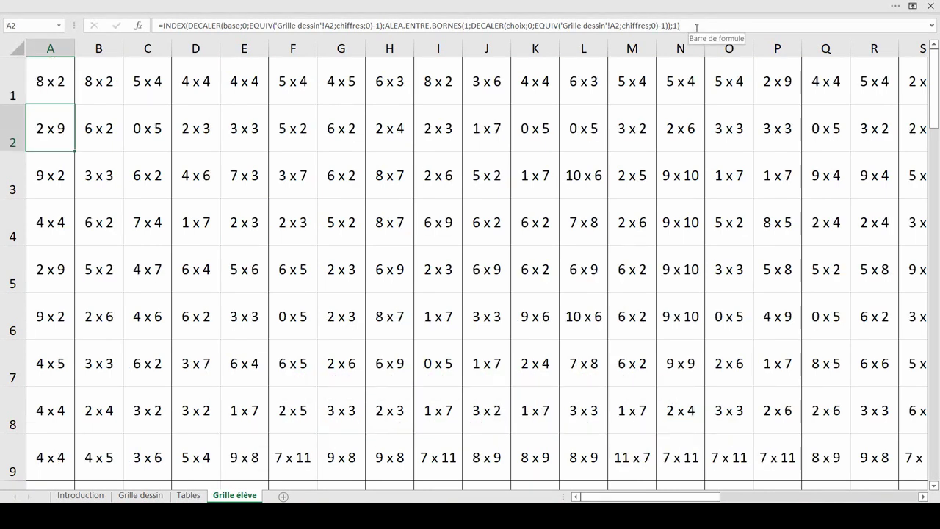
pyautogui.click(695, 27)
pyautogui.press('Return')
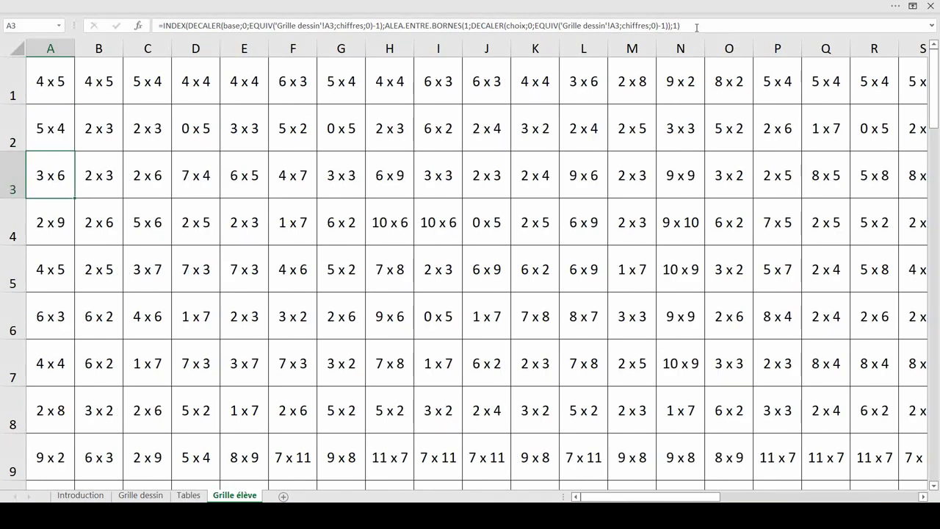
pyautogui.click(680, 48)
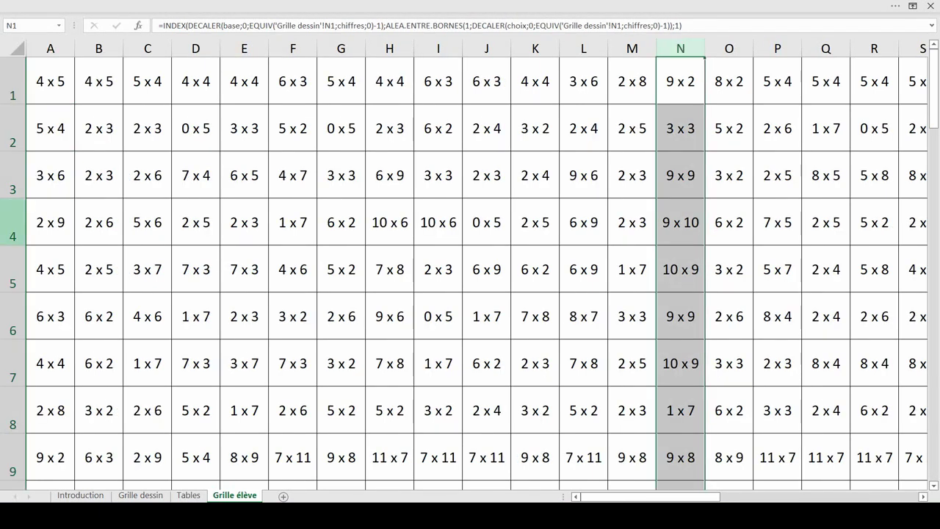
pyautogui.keyDown('ctrl'); pyautogui.click(13, 180); pyautogui.keyUp('ctrl')
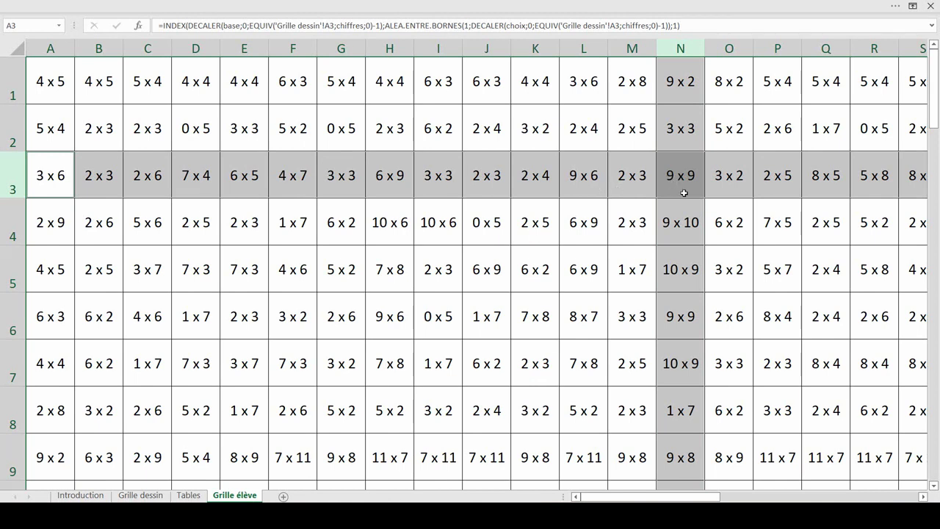
pyautogui.hotkey('ctrl', 'pageup')
pyautogui.hotkey('ctrl', 'pageup')
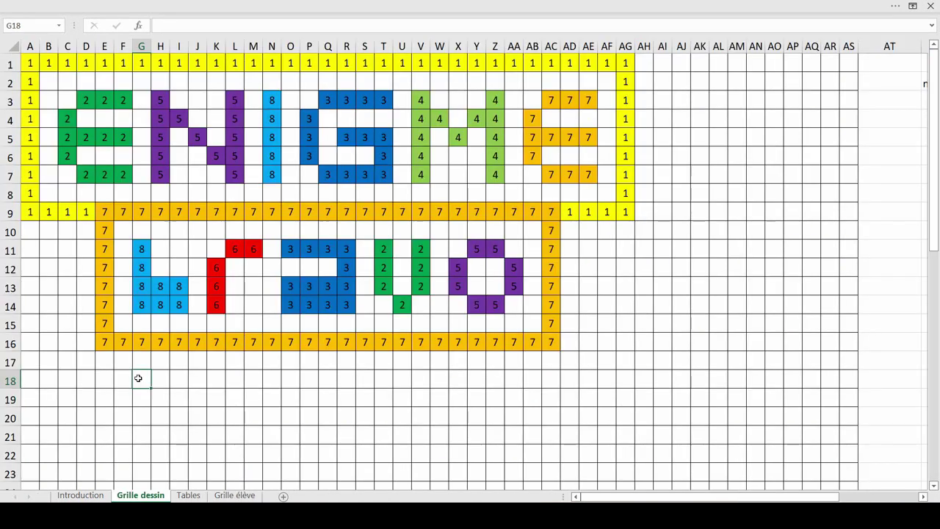
# Enter 2 in G18 and fill it to V18, moving the row to Q21 and back.
pyautogui.write('2')
pyautogui.hotkey('ctrl', 'Return')
pyautogui.moveTo(269, 389); pyautogui.dragTo(435, 388)
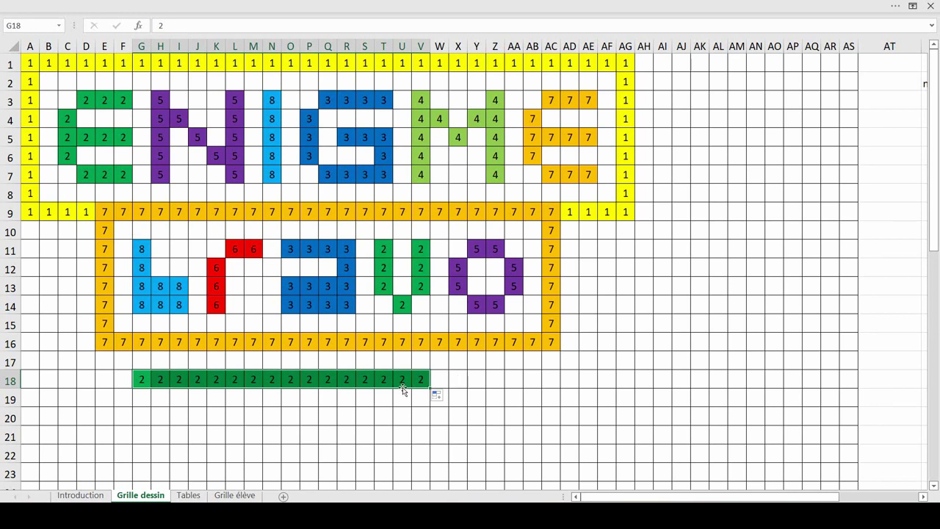
pyautogui.moveTo(403, 389); pyautogui.dragTo(589, 436)
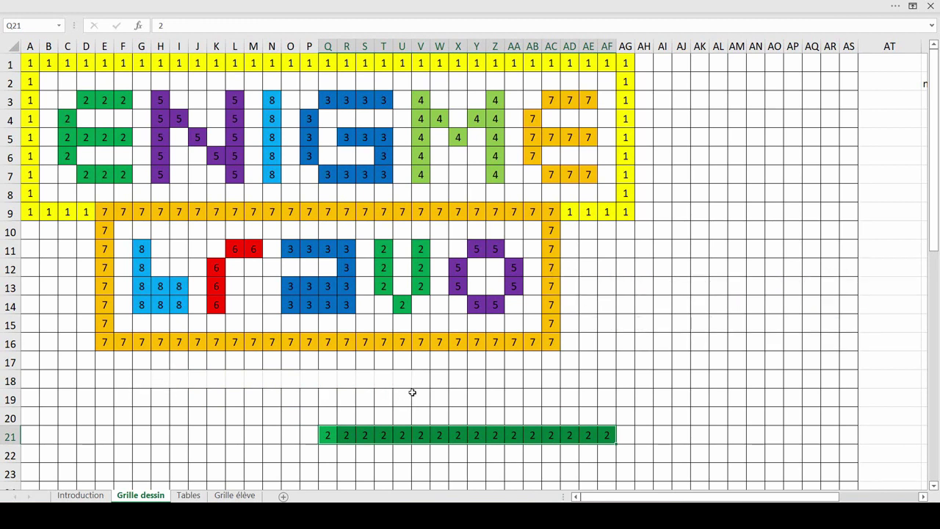
pyautogui.moveTo(412, 393); pyautogui.dragTo(207, 424)
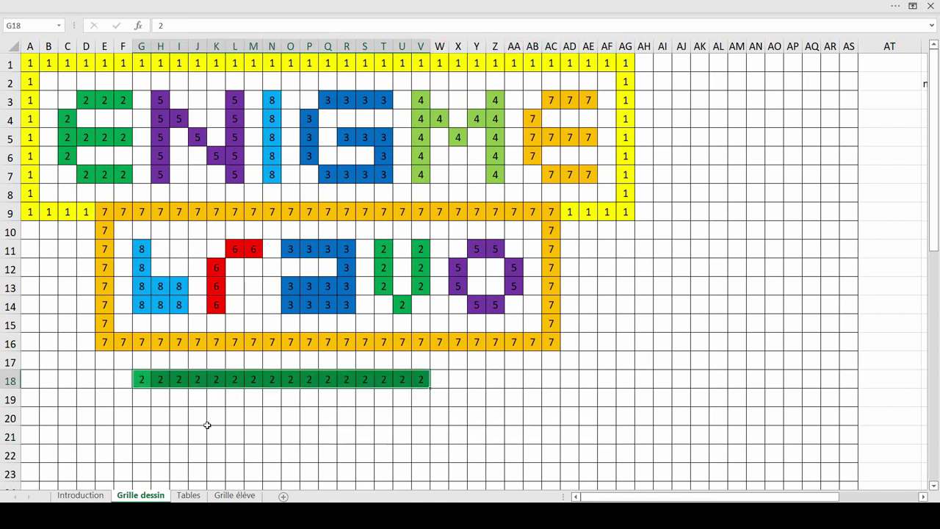